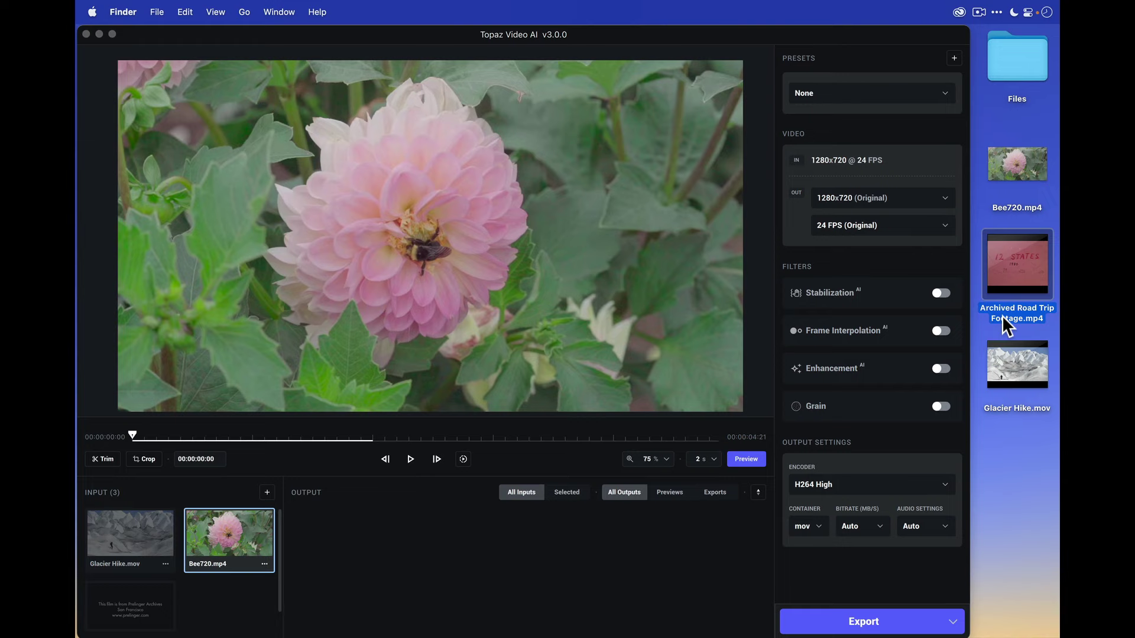
Preview the Glacier Hike.mov clip from the desktop and close the preview
left_click(1013, 407)
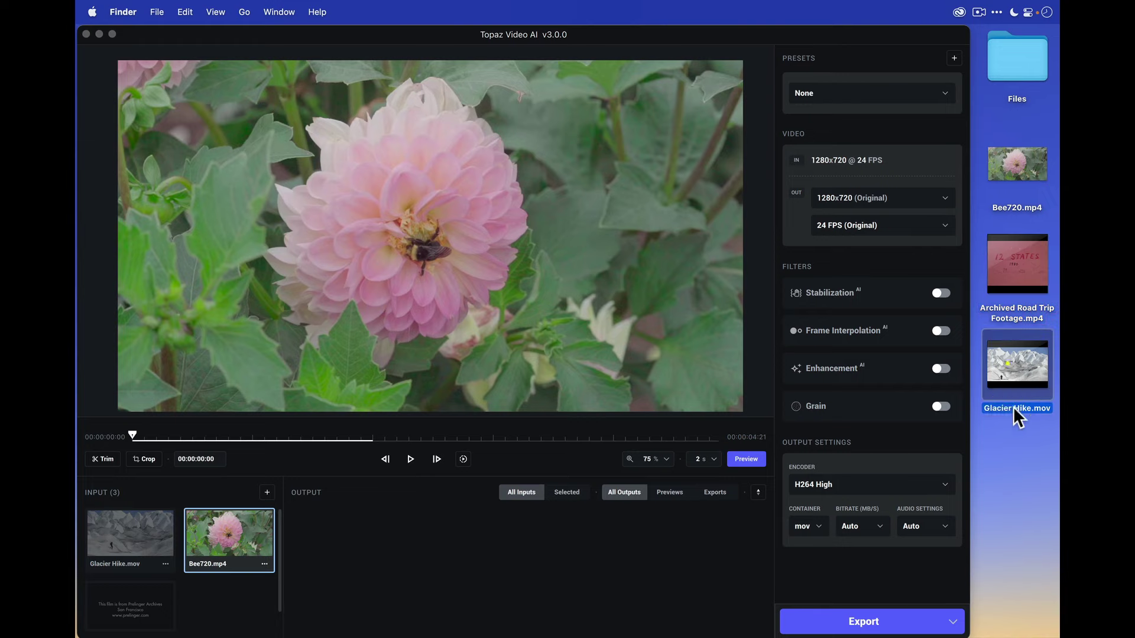
key("space")
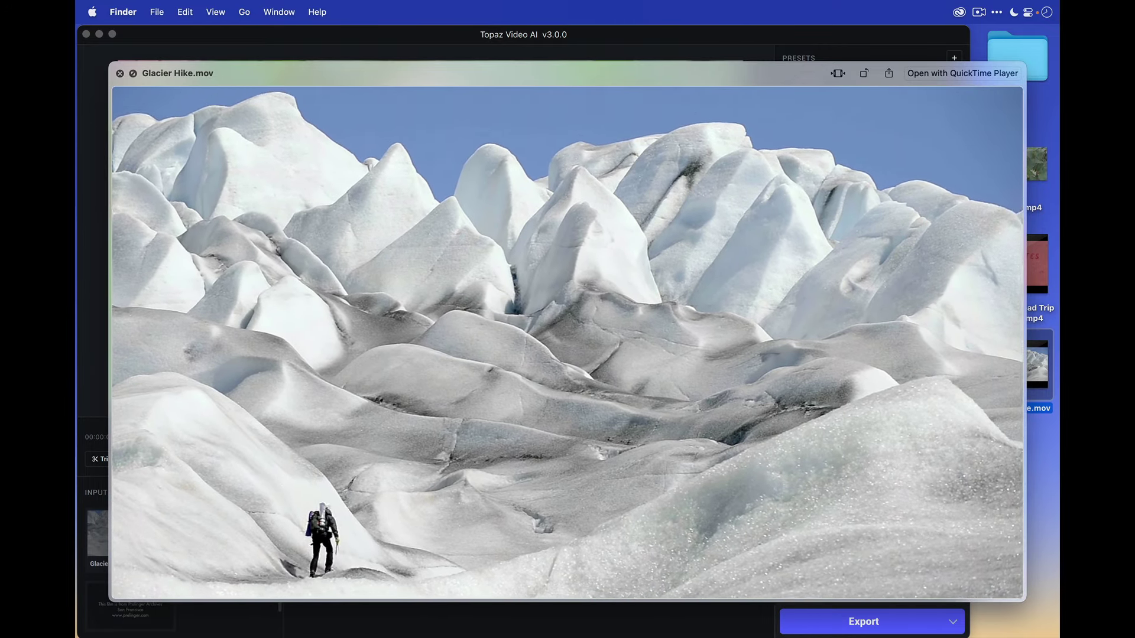
left_click(1008, 409)
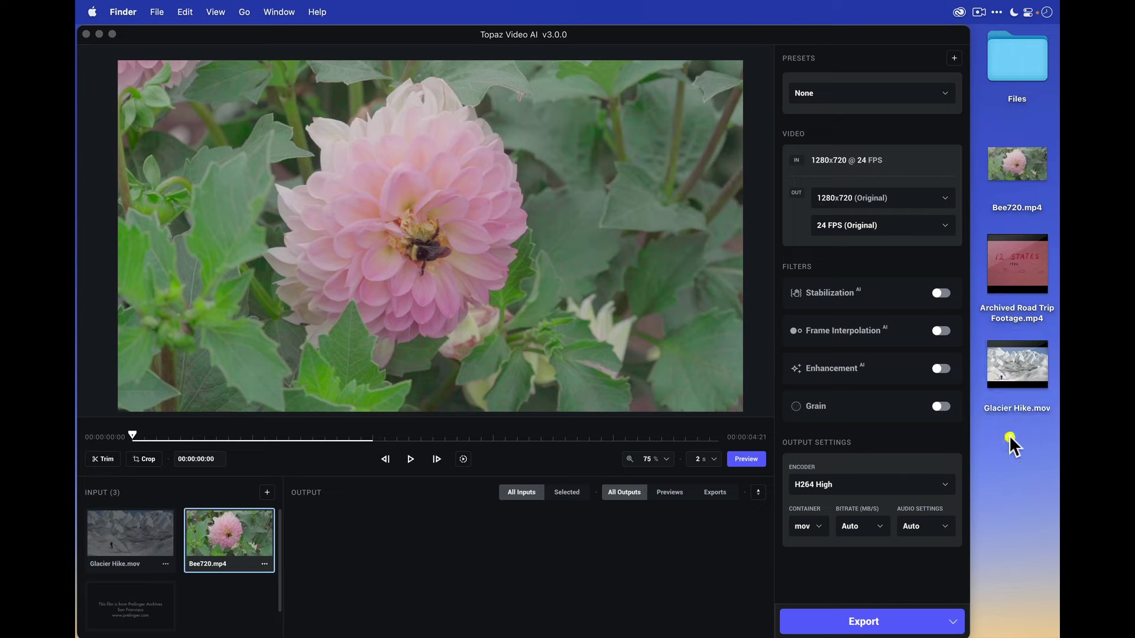
left_click(1008, 435)
left_click_drag(1008, 435, 1008, 205)
left_click(1017, 482)
Set the Bee720.mp4 output to 3840x2160 (4K) resolution and 60 FPS
left_click(941, 200)
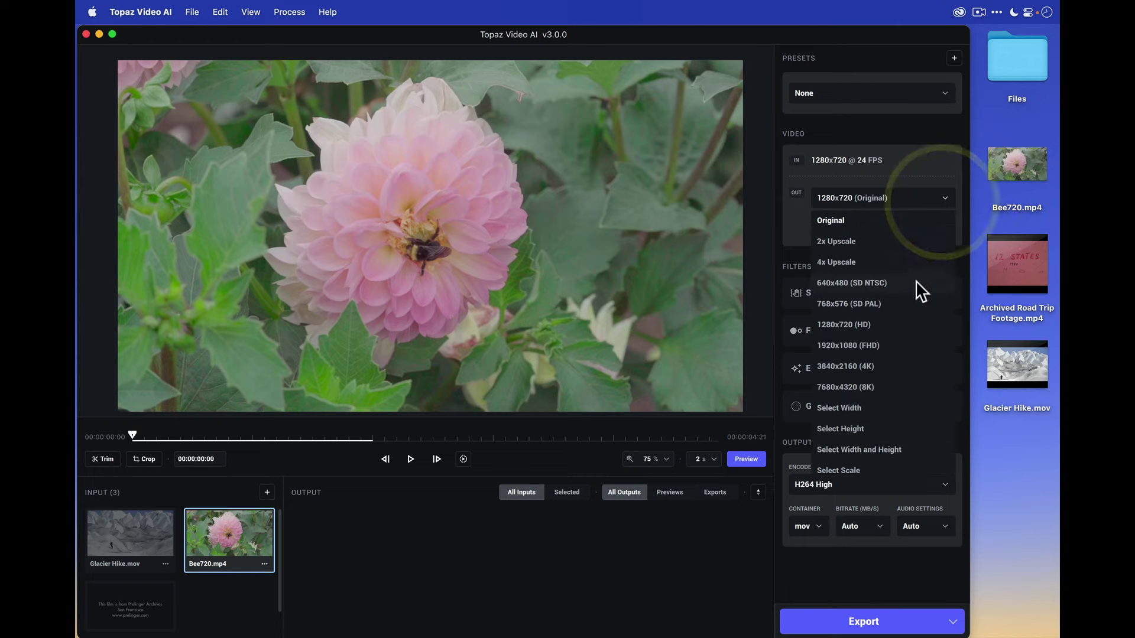
left_click(911, 362)
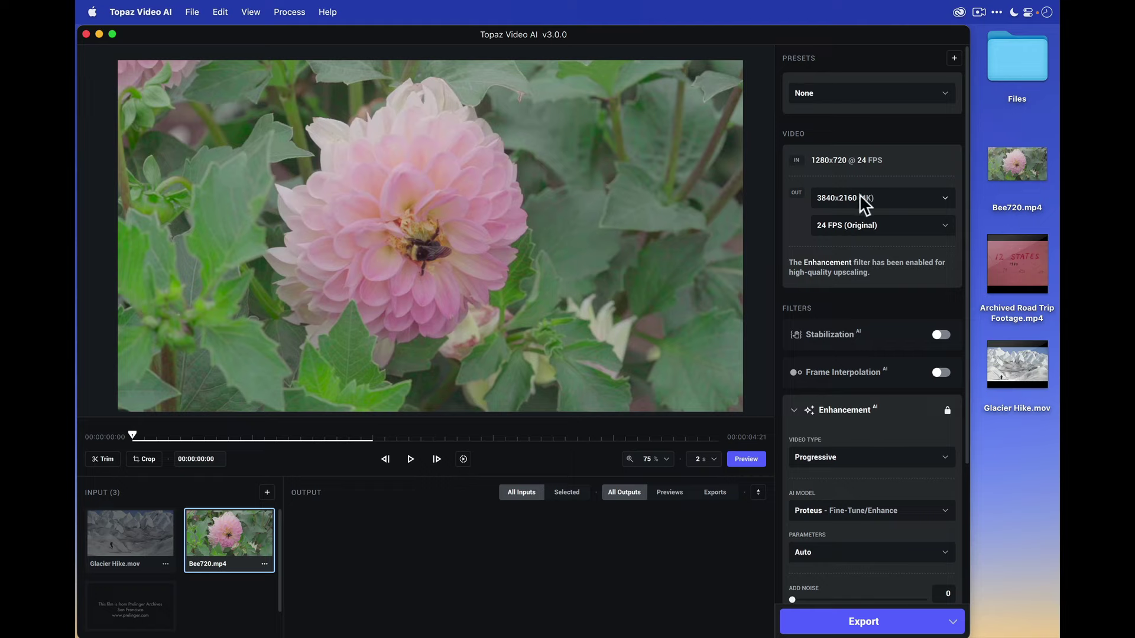
left_click(896, 225)
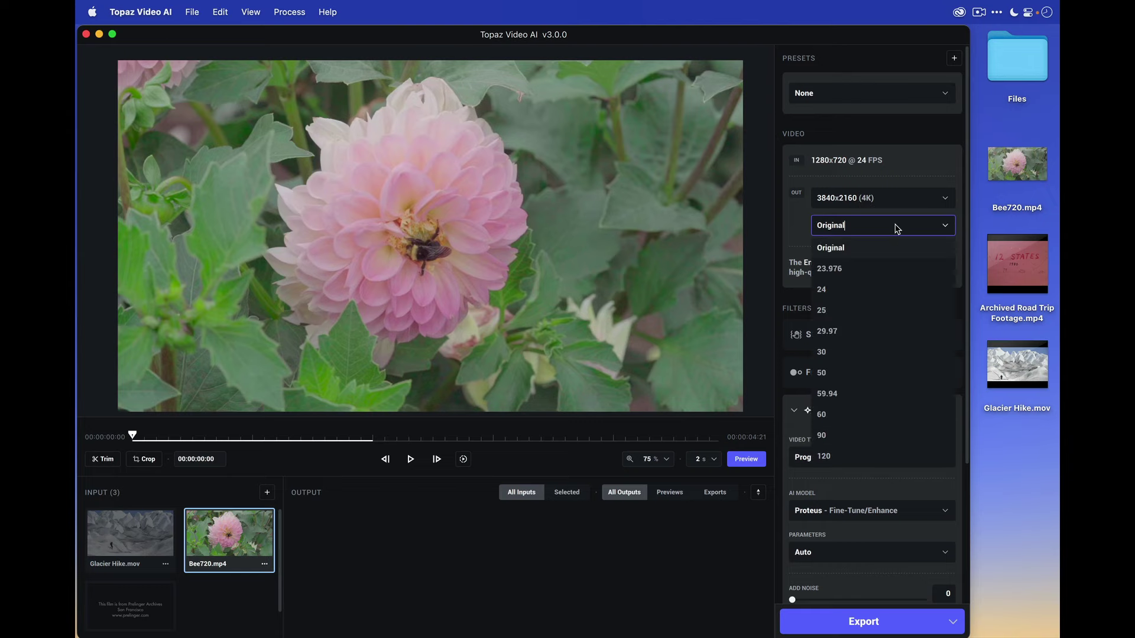
left_click(874, 413)
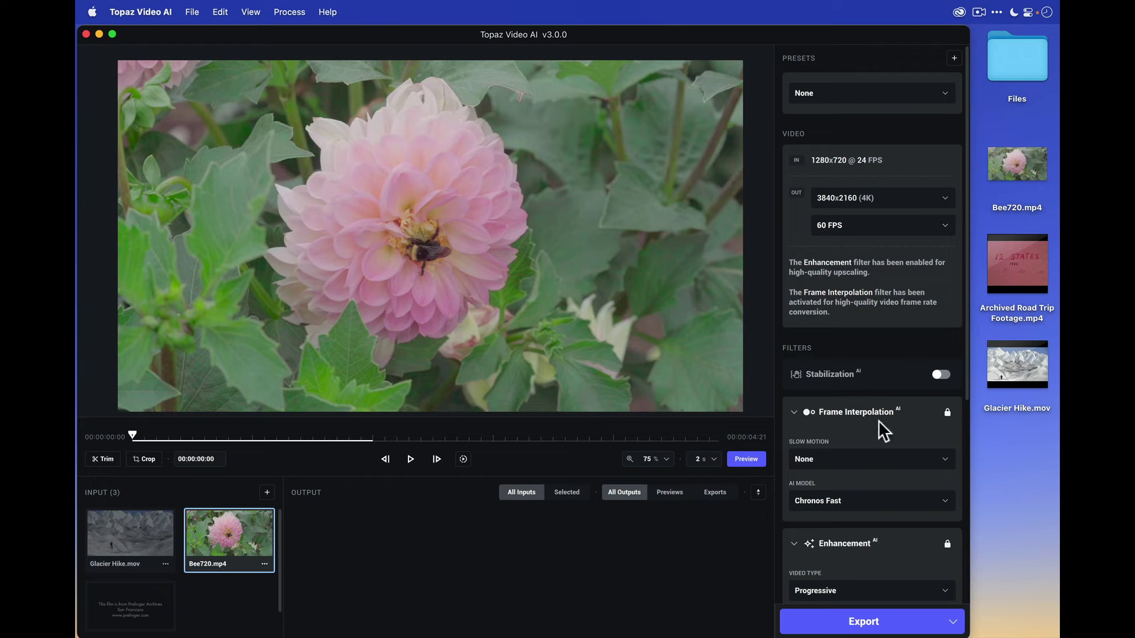
Return the output frame rate and resolution of Bee720.mp4 to Original
left_click(862, 226)
left_click(864, 245)
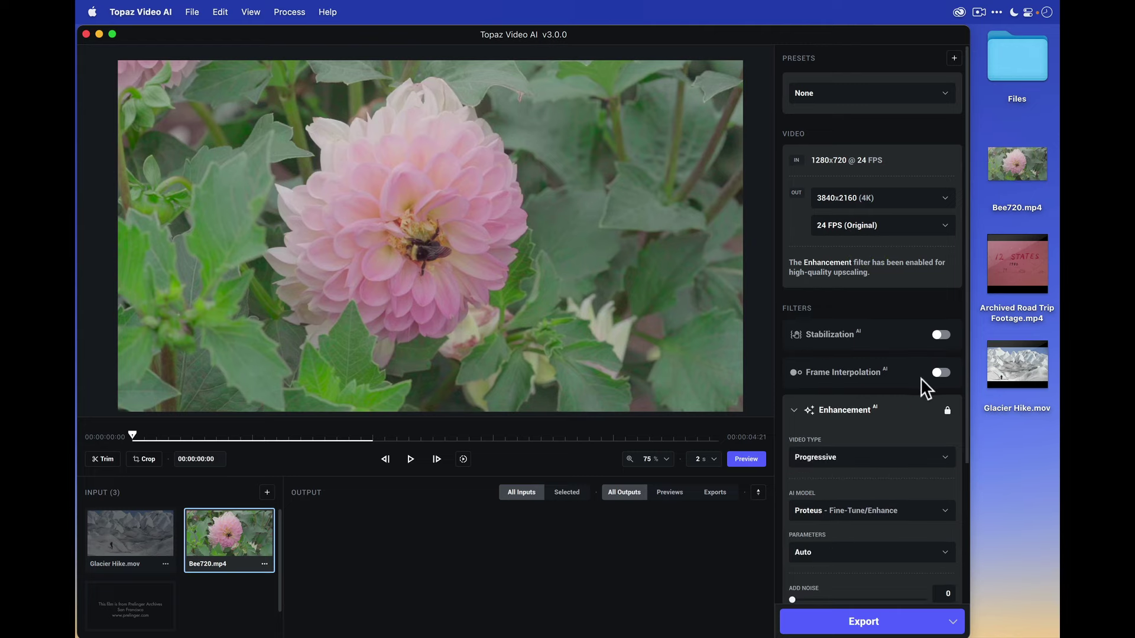
left_click(890, 197)
left_click(888, 220)
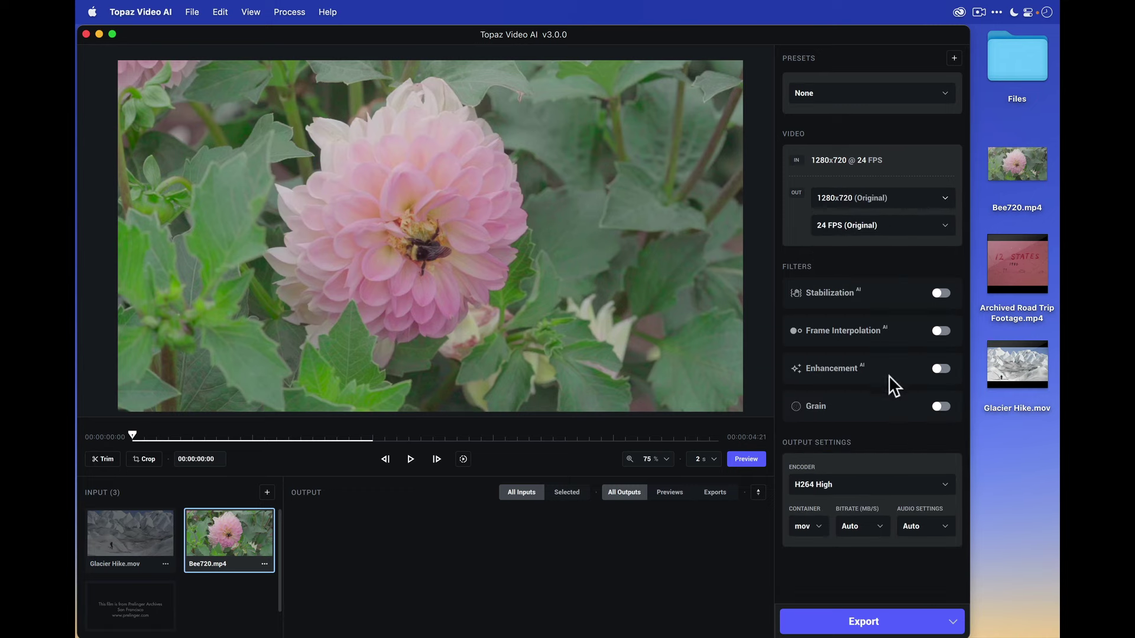
Set the output resolution of Bee720.mp4 to 3840x2160 (4K) and its frame rate to 60 FPS
left_click(893, 198)
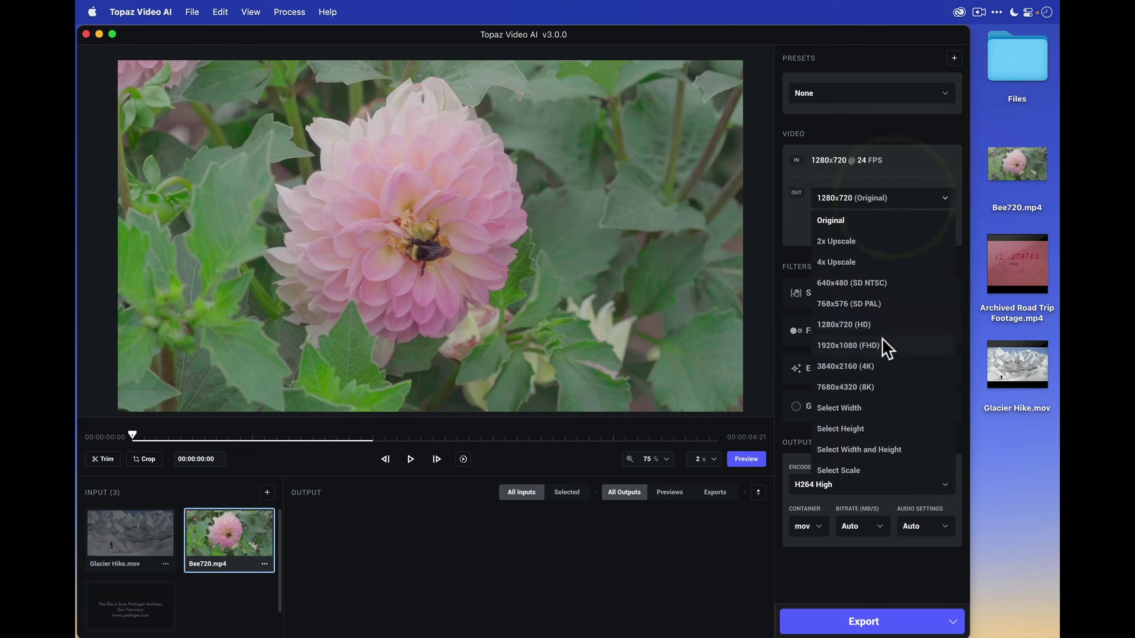
left_click(885, 364)
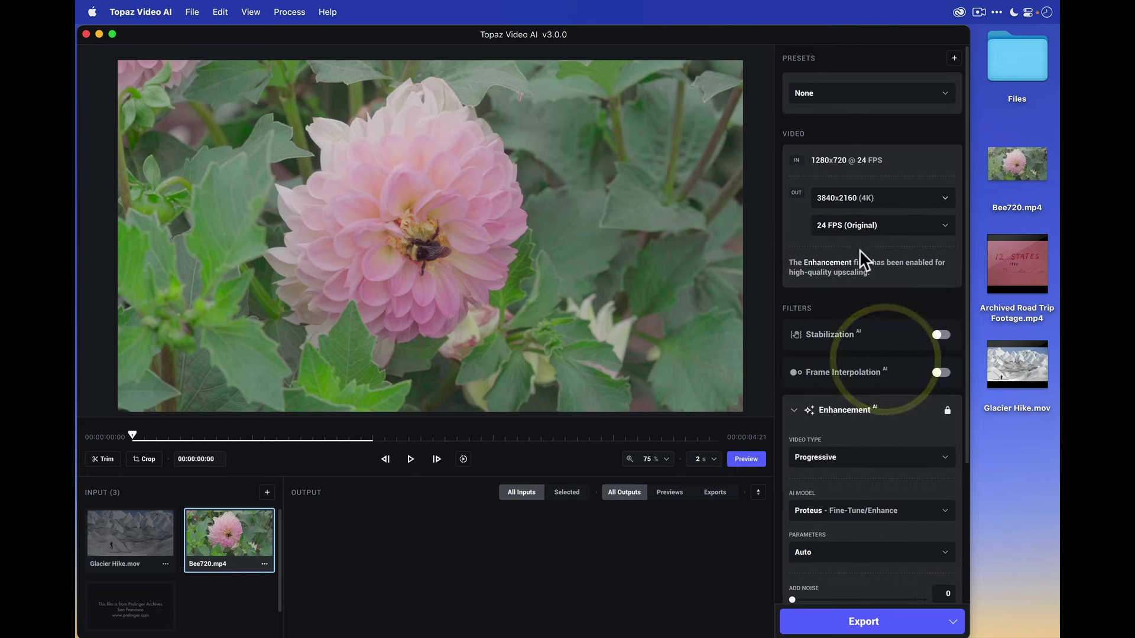
left_click(860, 227)
left_click(860, 412)
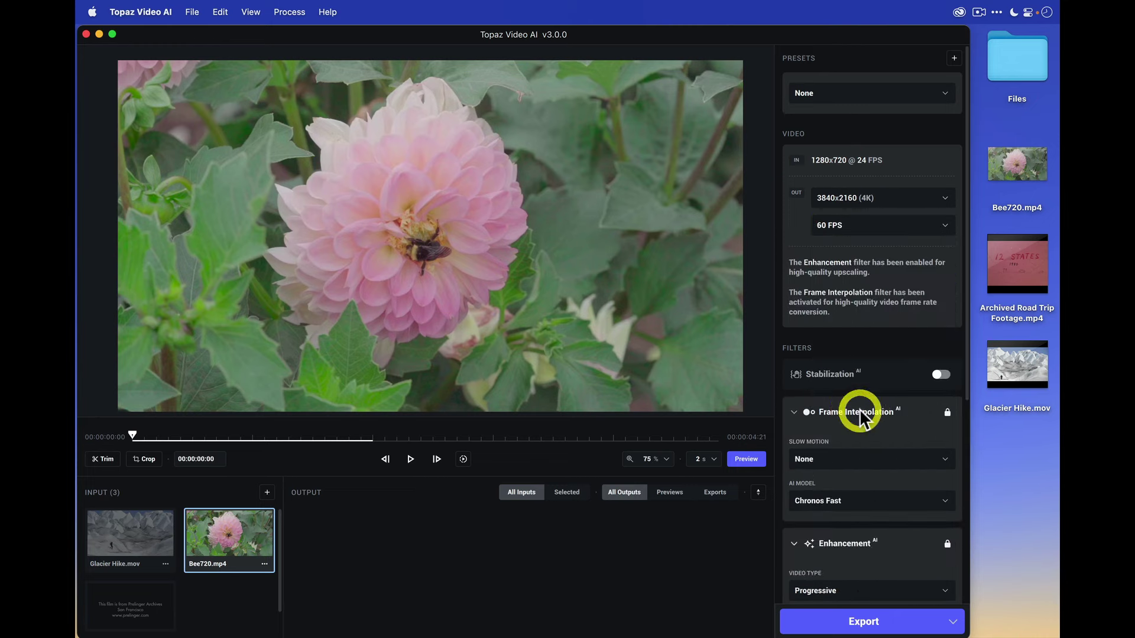
Examine the AI model choices offered for the Frame Interpolation and Enhancement filters without changing them
scroll(854, 346, "down", 3)
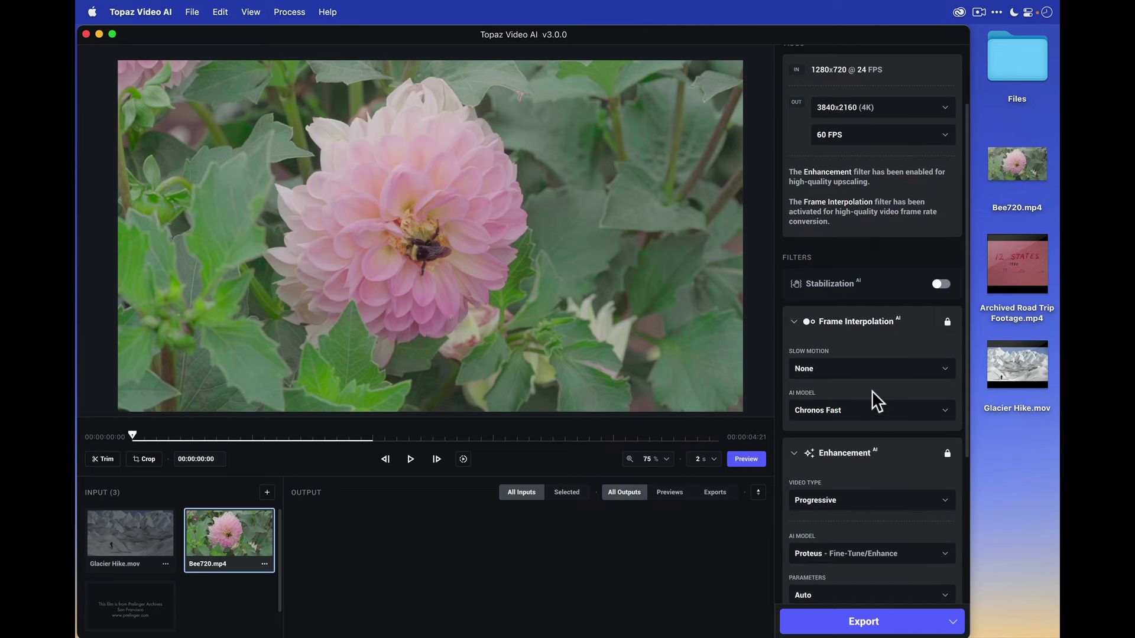
scroll(871, 391, "down", 1)
scroll(871, 390, "down", 1)
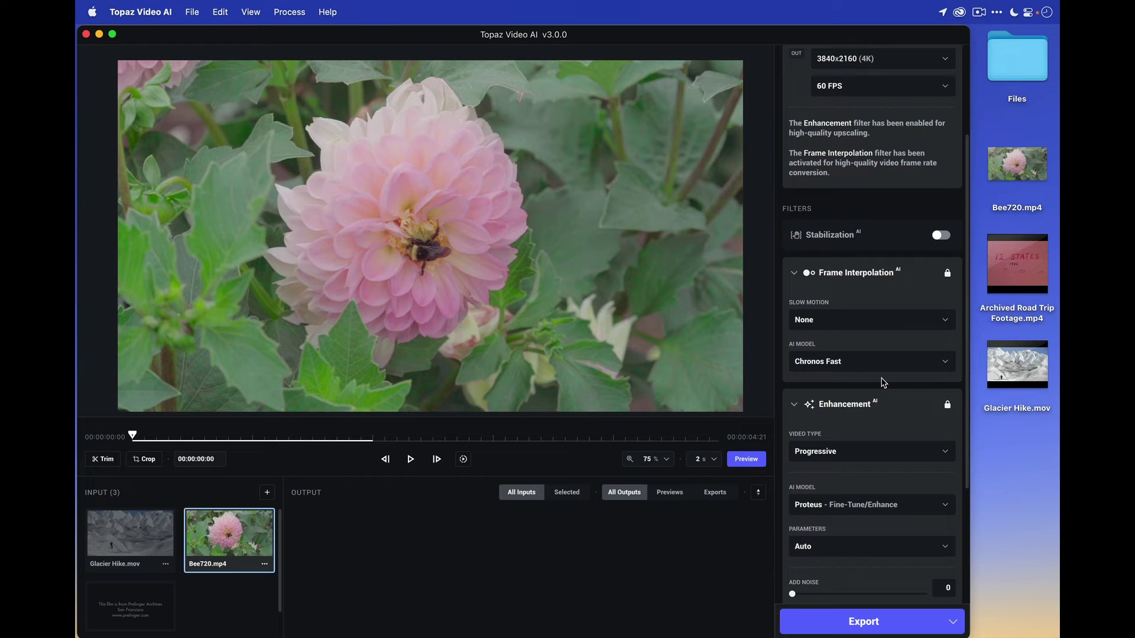
left_click(833, 361)
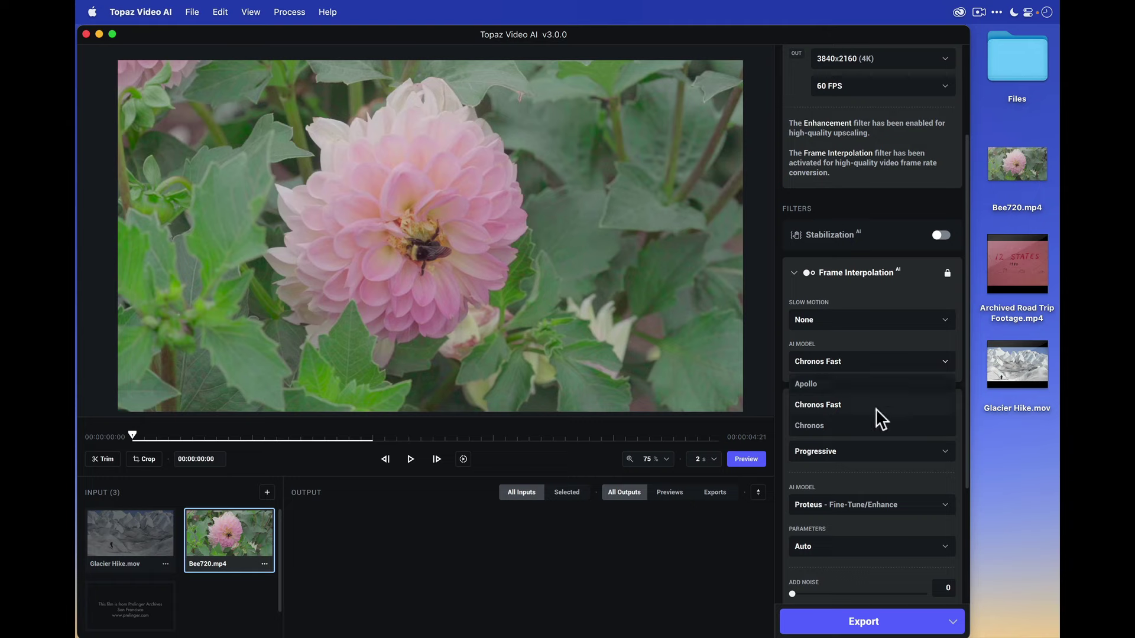
left_click(876, 348)
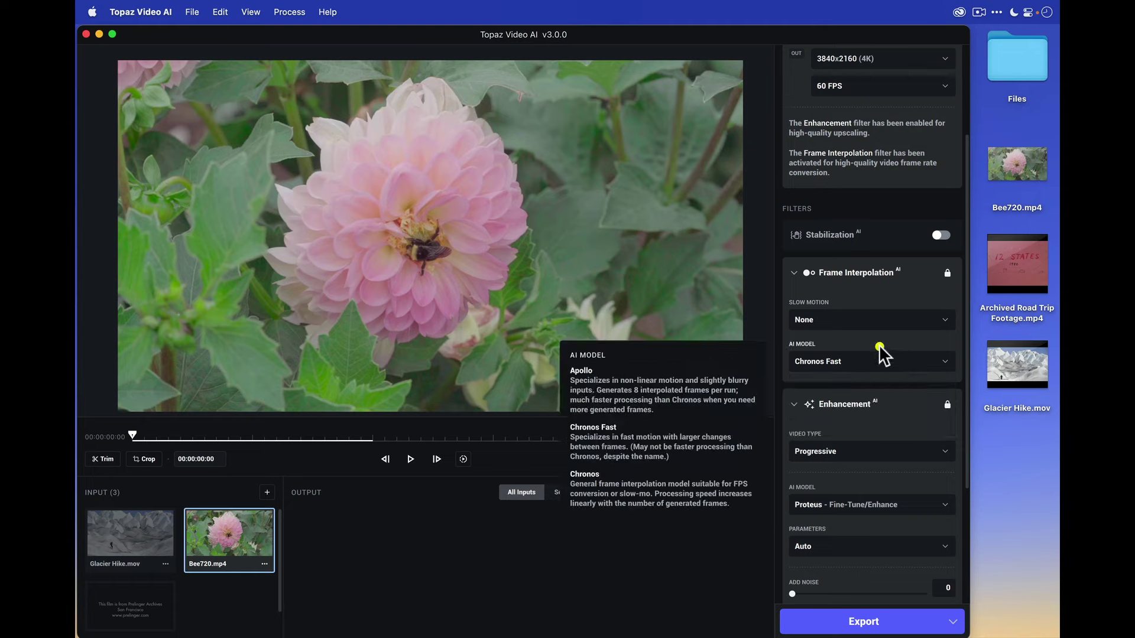
scroll(903, 418, "down", 5)
mouse_move(863, 378)
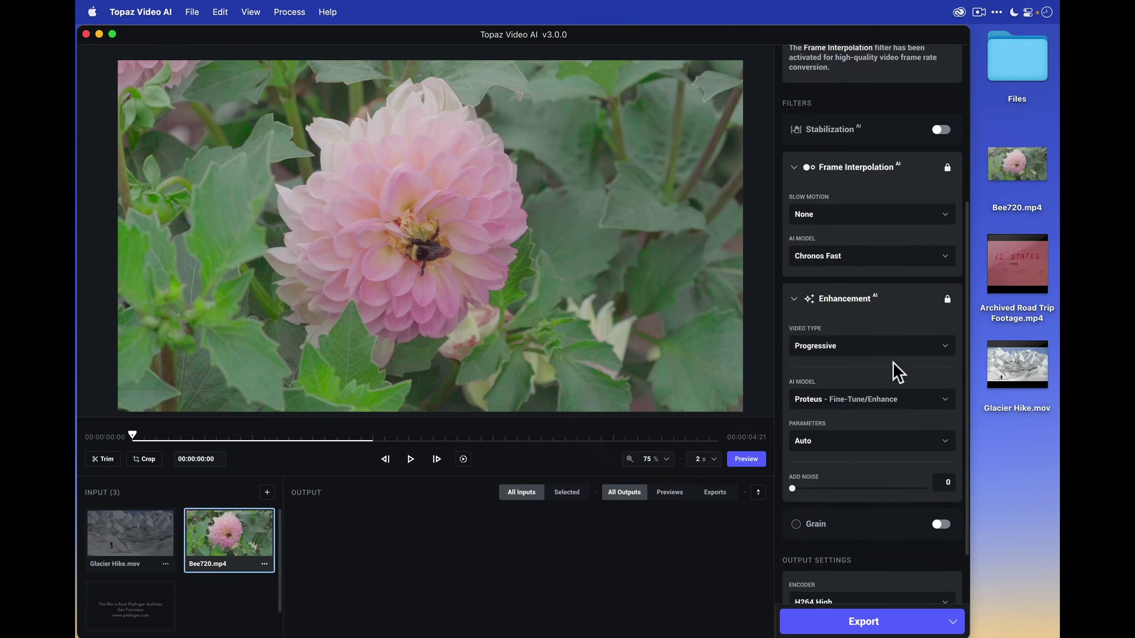
scroll(883, 361, "down", 1)
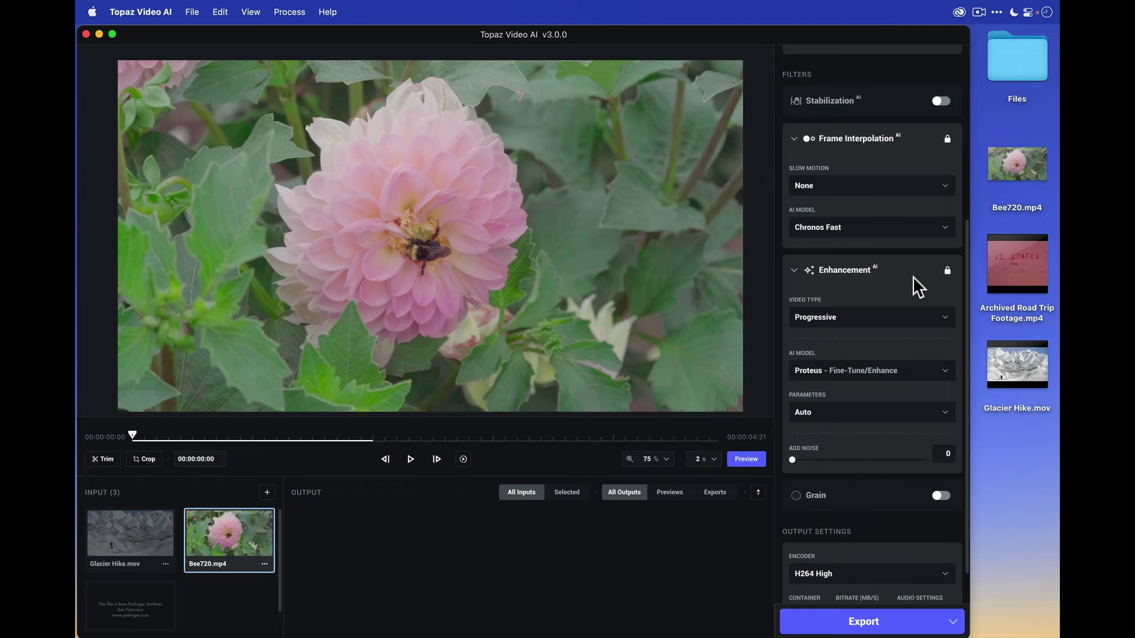
left_click(942, 366)
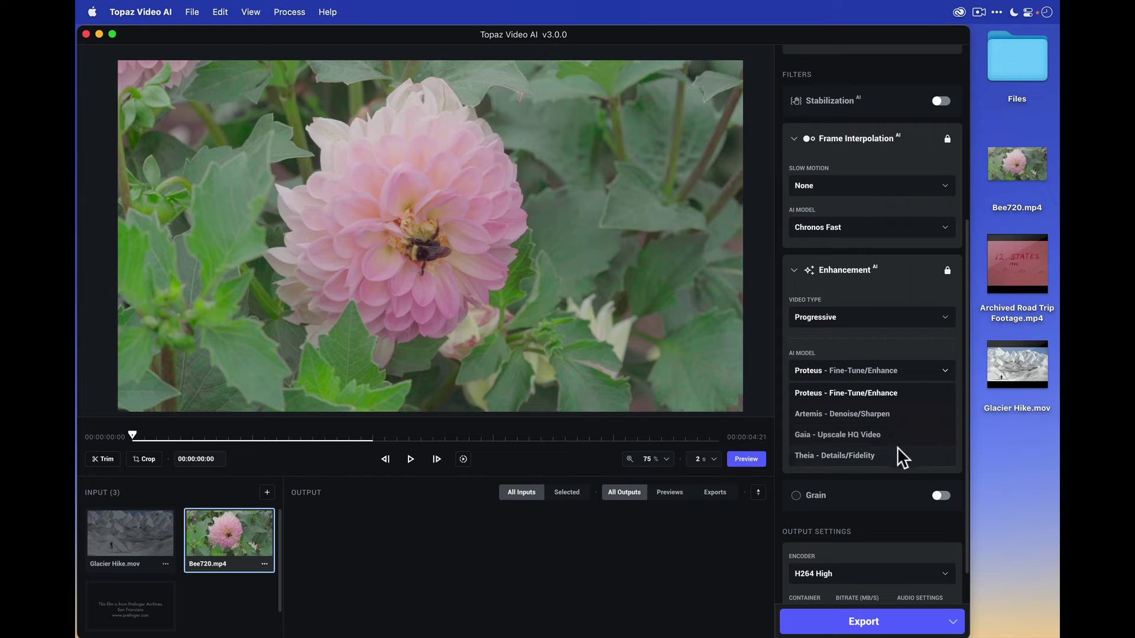
left_click(898, 344)
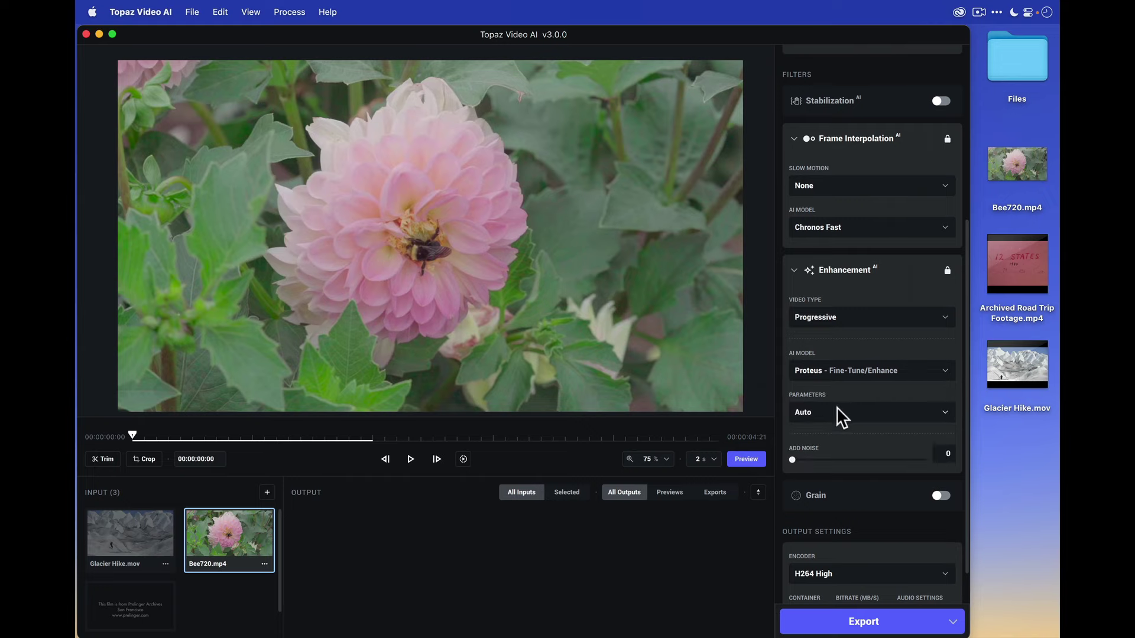
Switch the Proteus enhancement parameters to Relative to Auto and raise Sharpen to 25
left_click(854, 412)
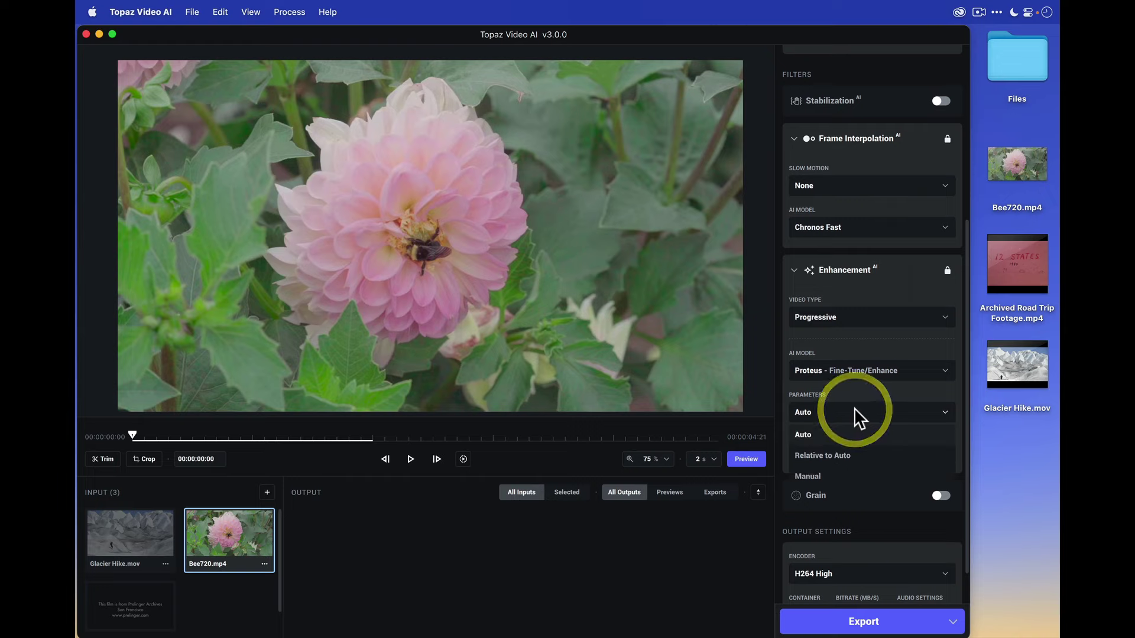
left_click(851, 455)
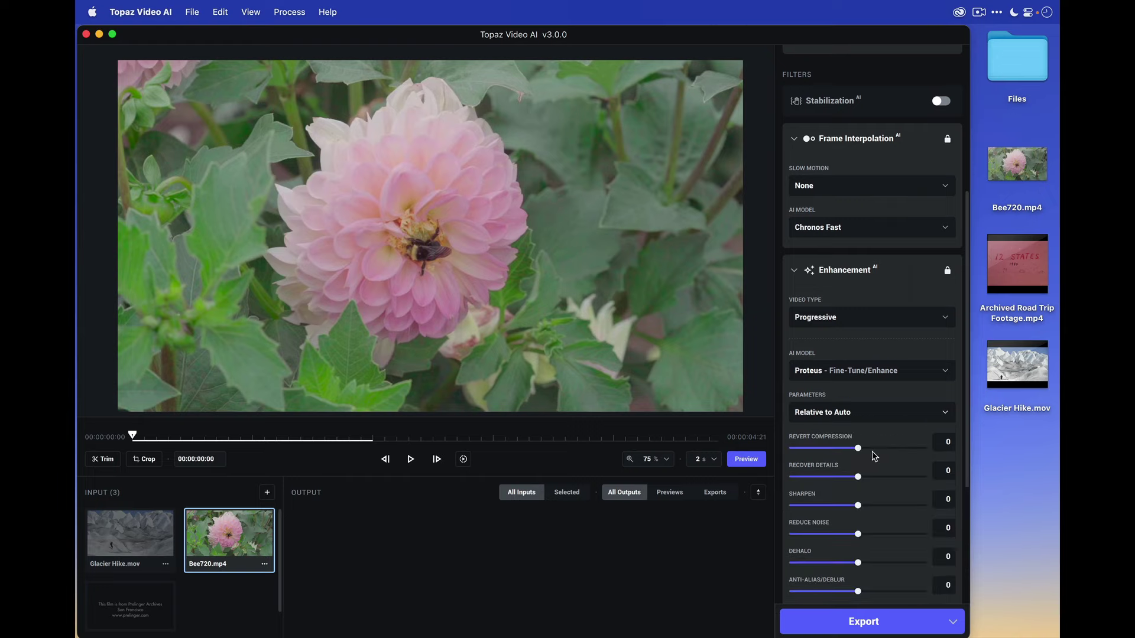
scroll(873, 455, "down", 3)
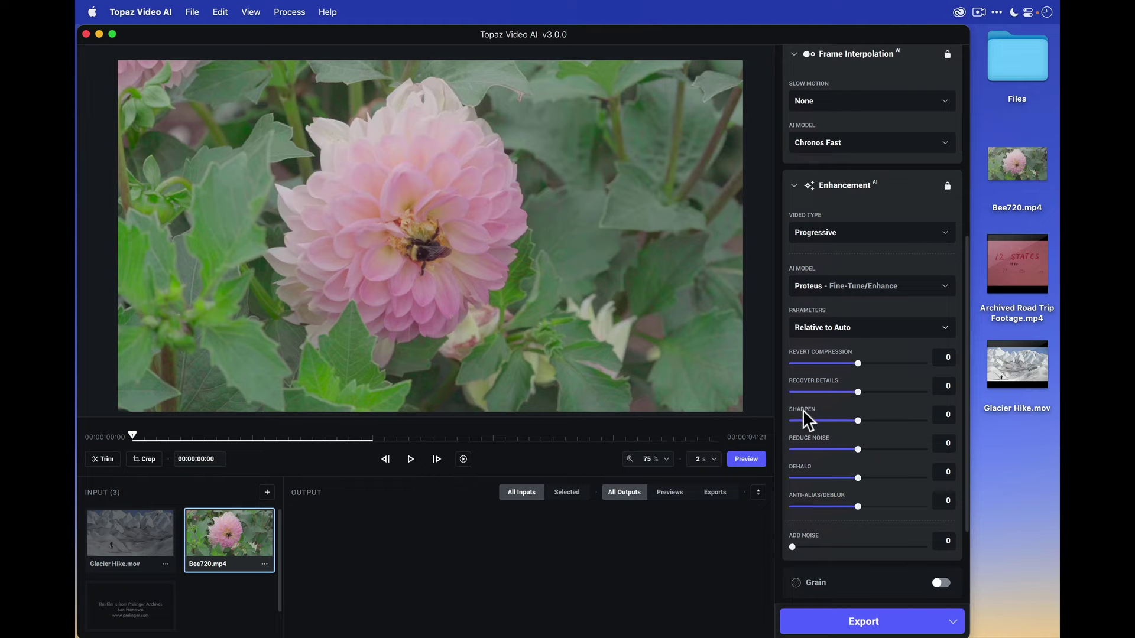
left_click_drag(857, 420, 873, 421)
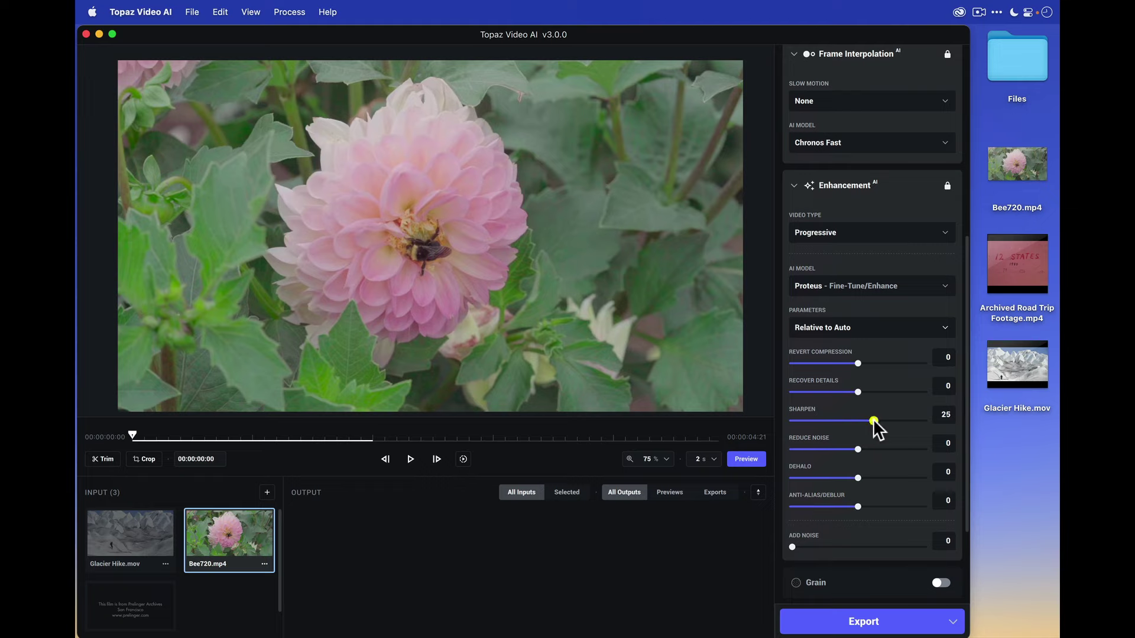
Switch the Proteus enhancement parameters to Manual and back to Auto
left_click(834, 329)
left_click(836, 395)
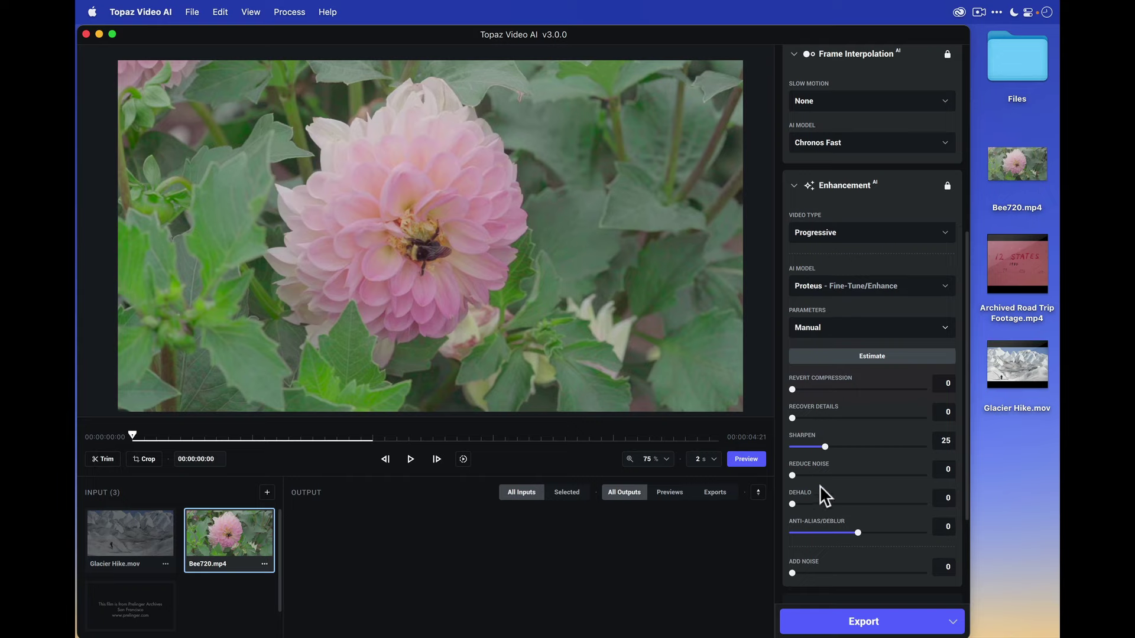
left_click(828, 328)
left_click(831, 348)
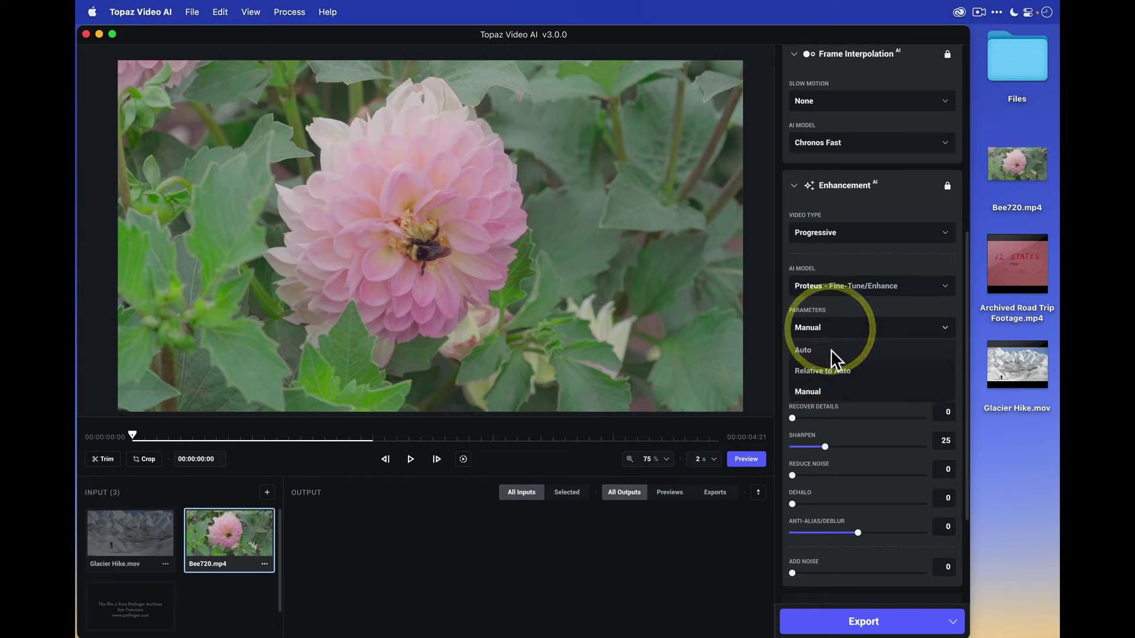
scroll(830, 355, "up", 2)
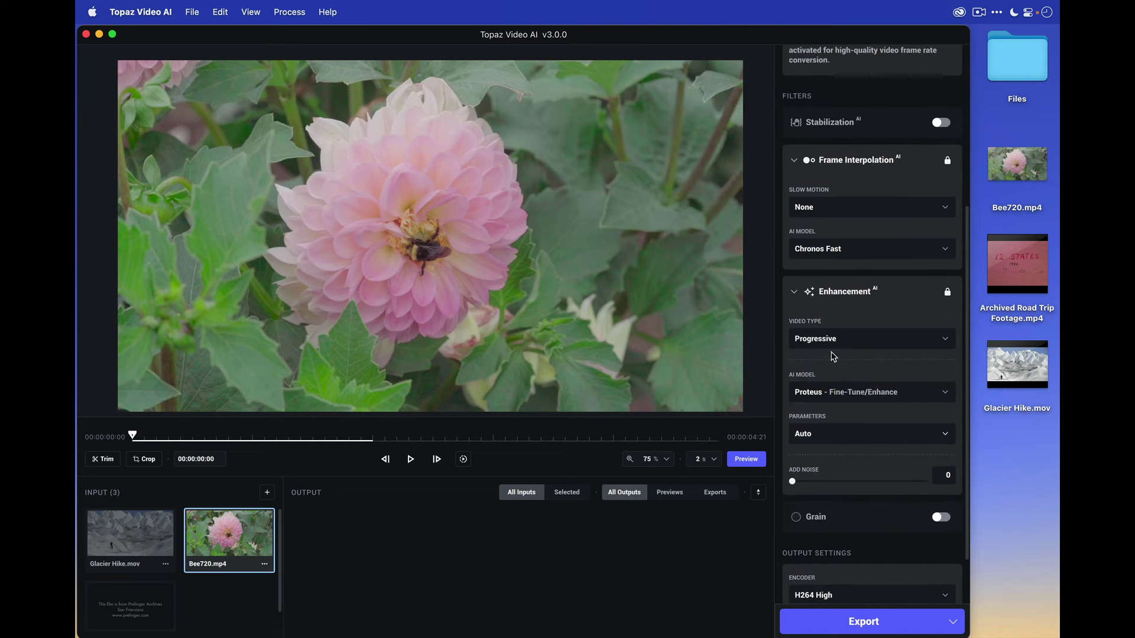
scroll(853, 364, "up", 5)
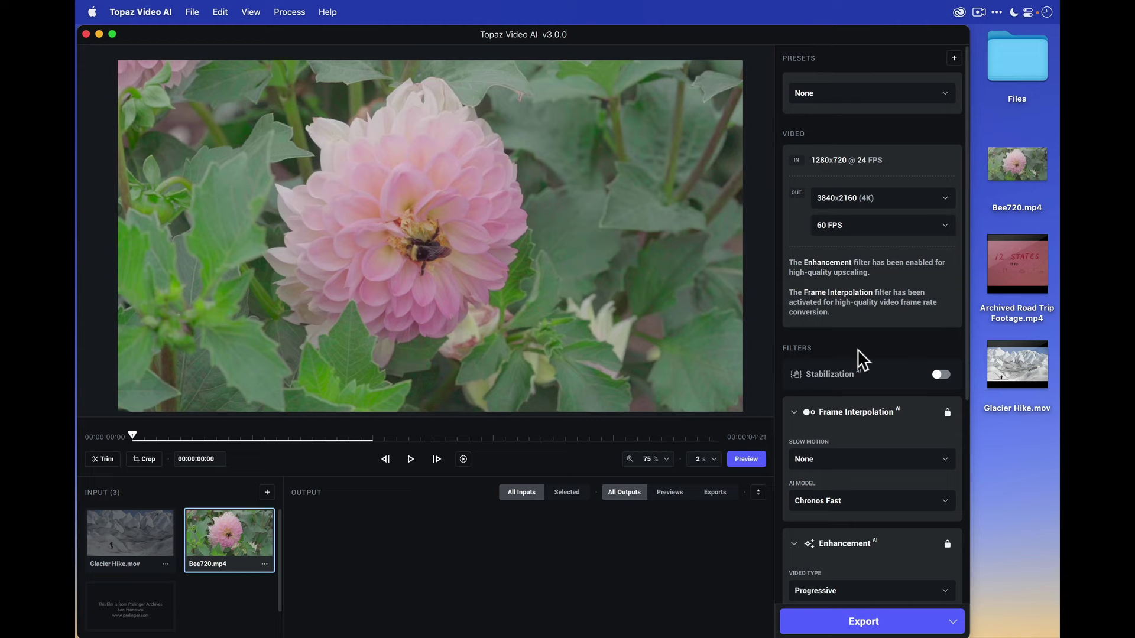
scroll(857, 349, "down", 5)
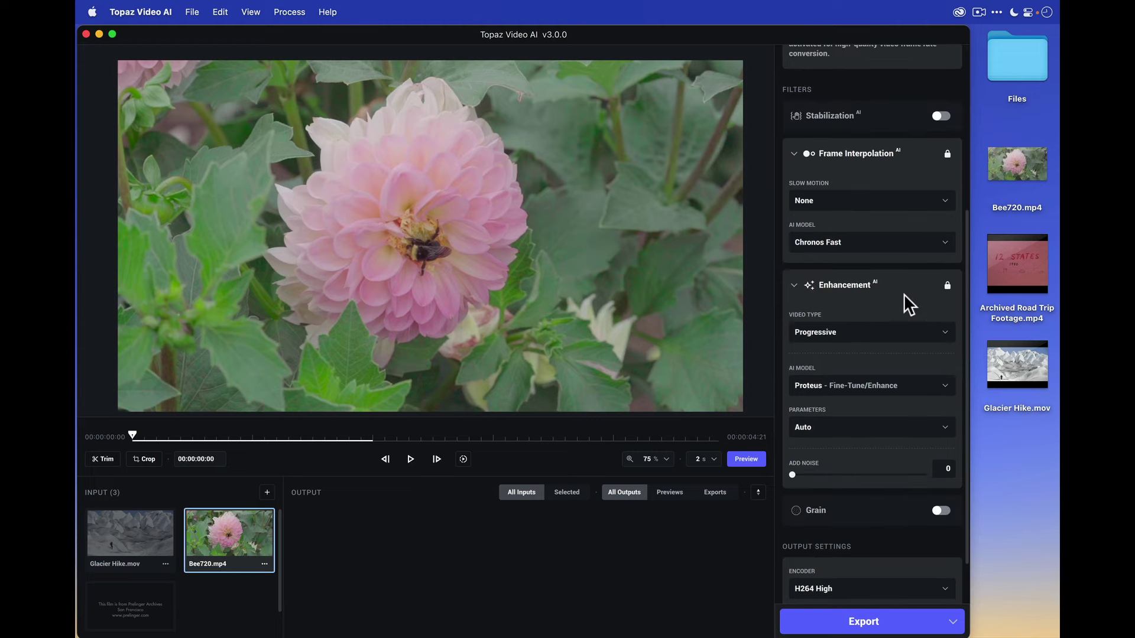
Select the archived road trip footage among the input clips and set its preview zoom to 200%
left_click(135, 597)
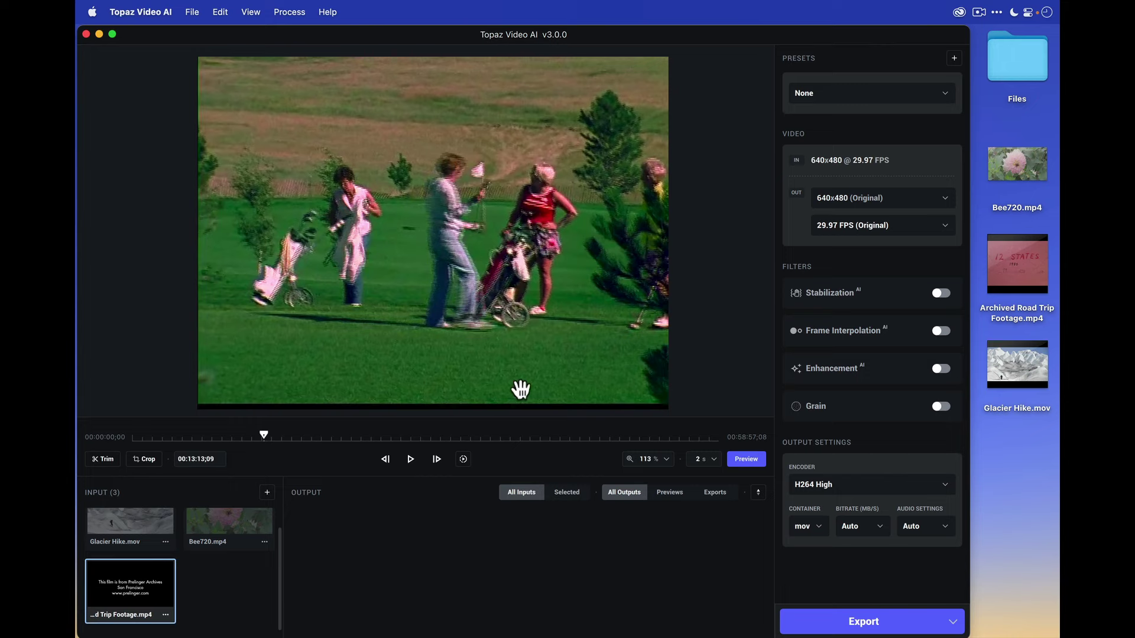
left_click(664, 458)
left_click(658, 523)
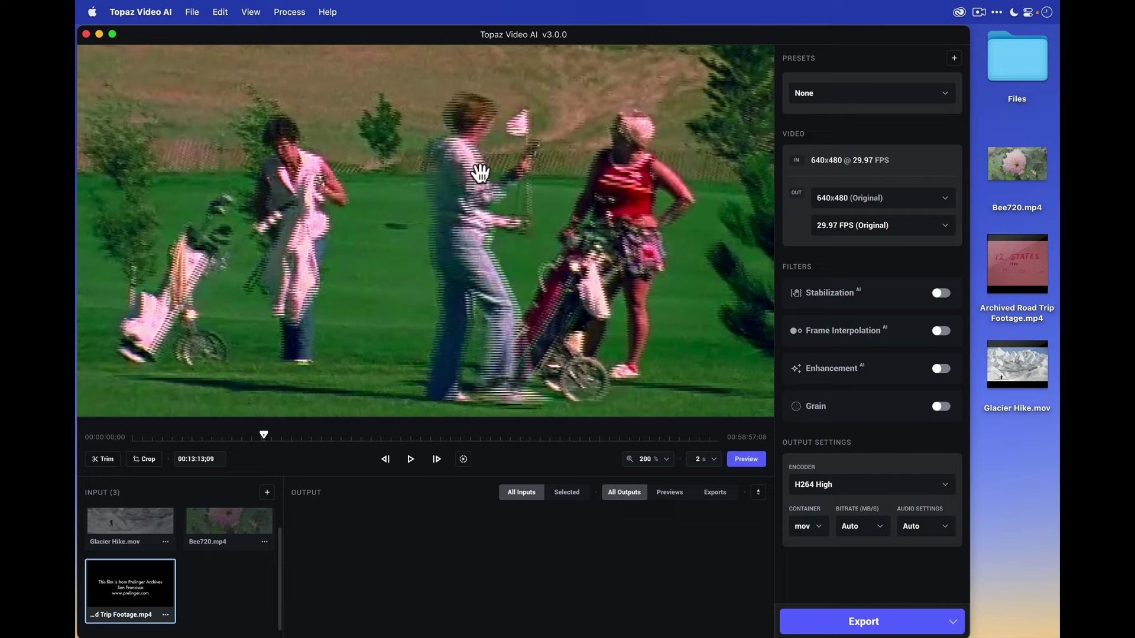
Enable the Enhancement filter for the road trip footage and set its video type to Interlaced
left_click(939, 368)
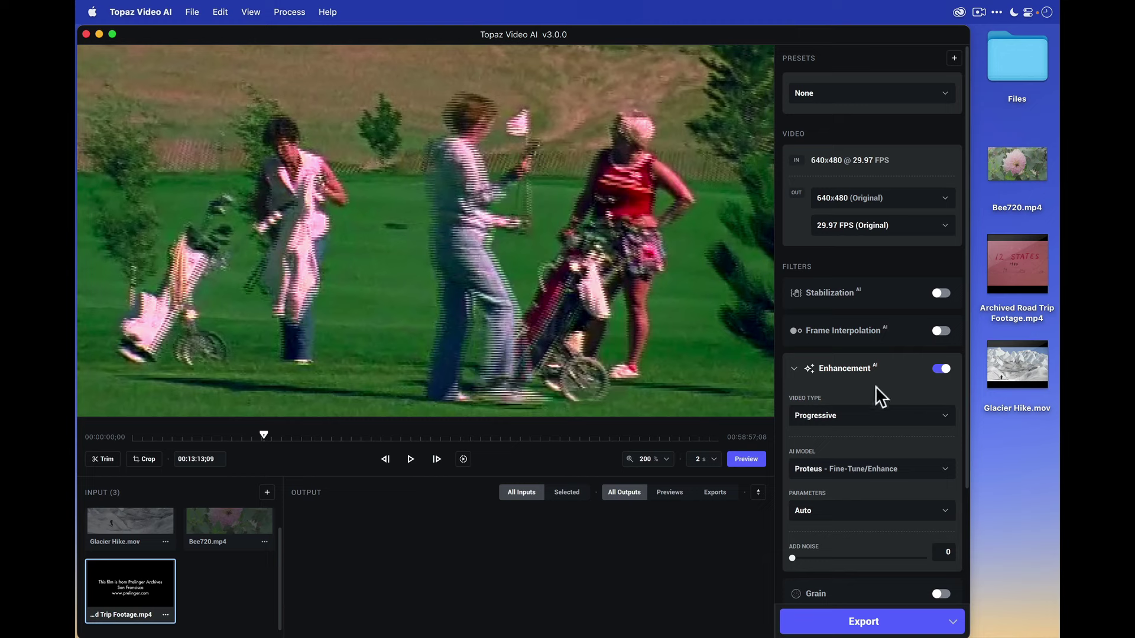
left_click(901, 414)
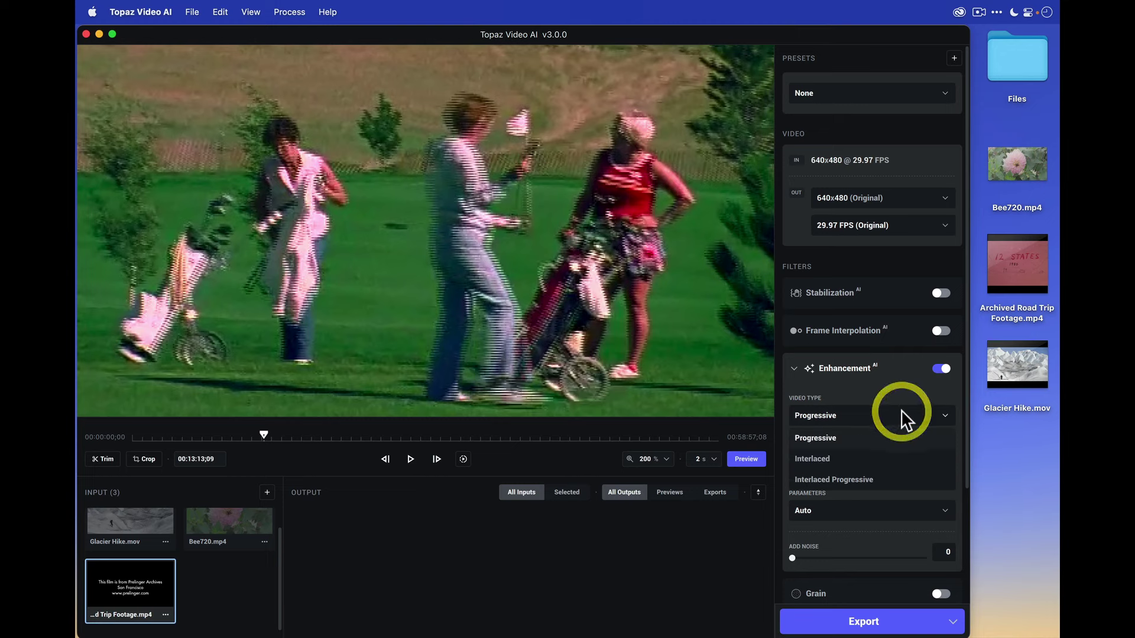
left_click(901, 457)
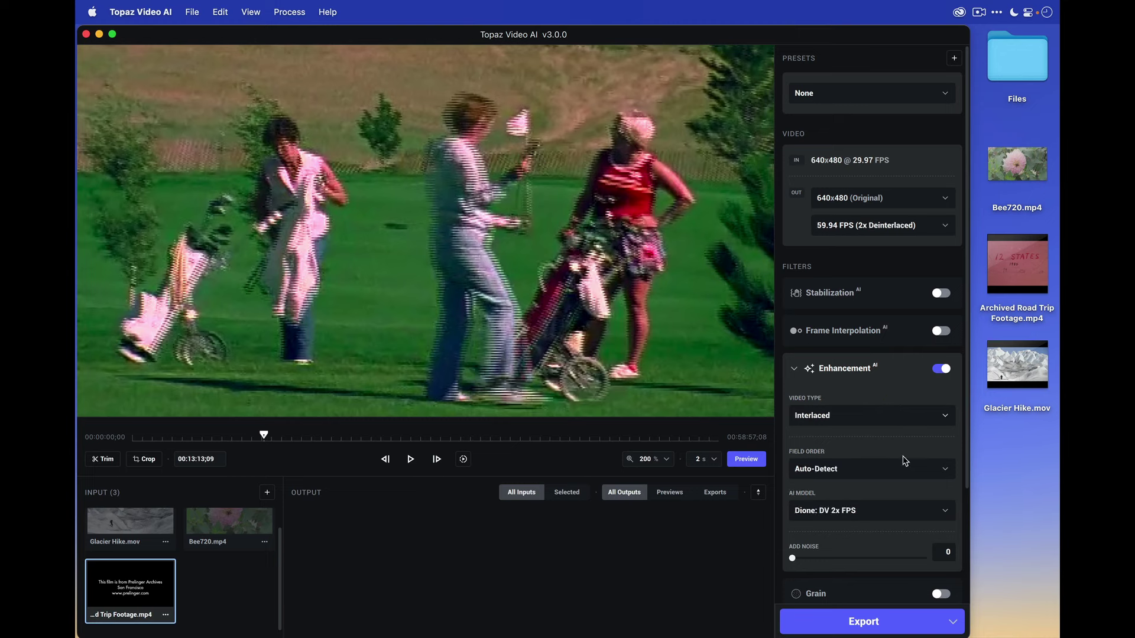
Open the video type choices of the Enhancement filter
left_click(872, 408)
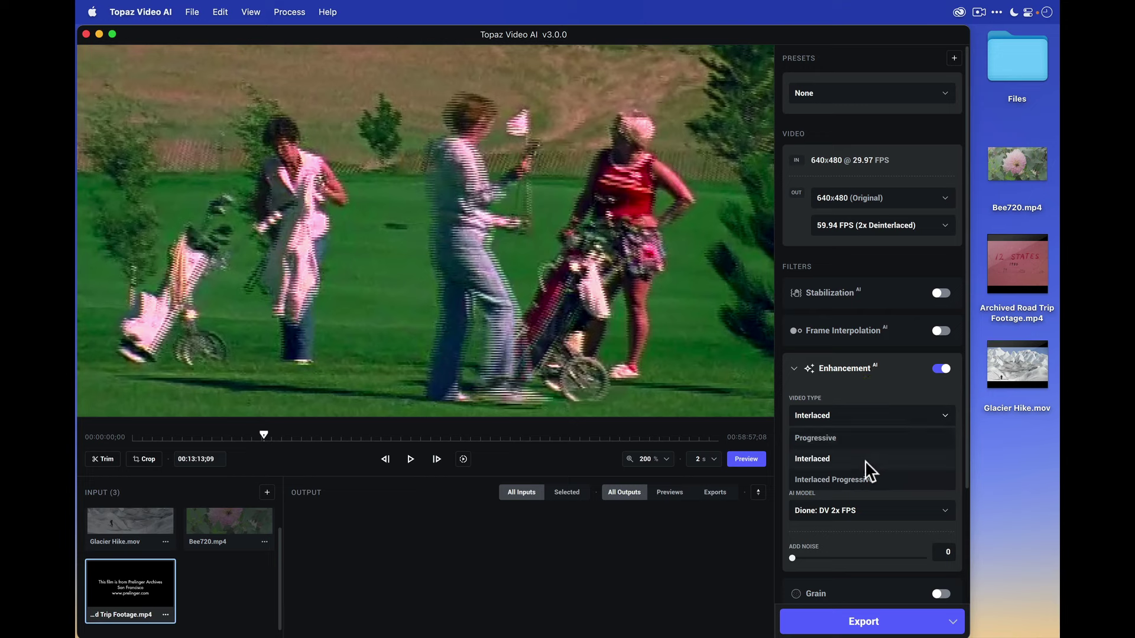